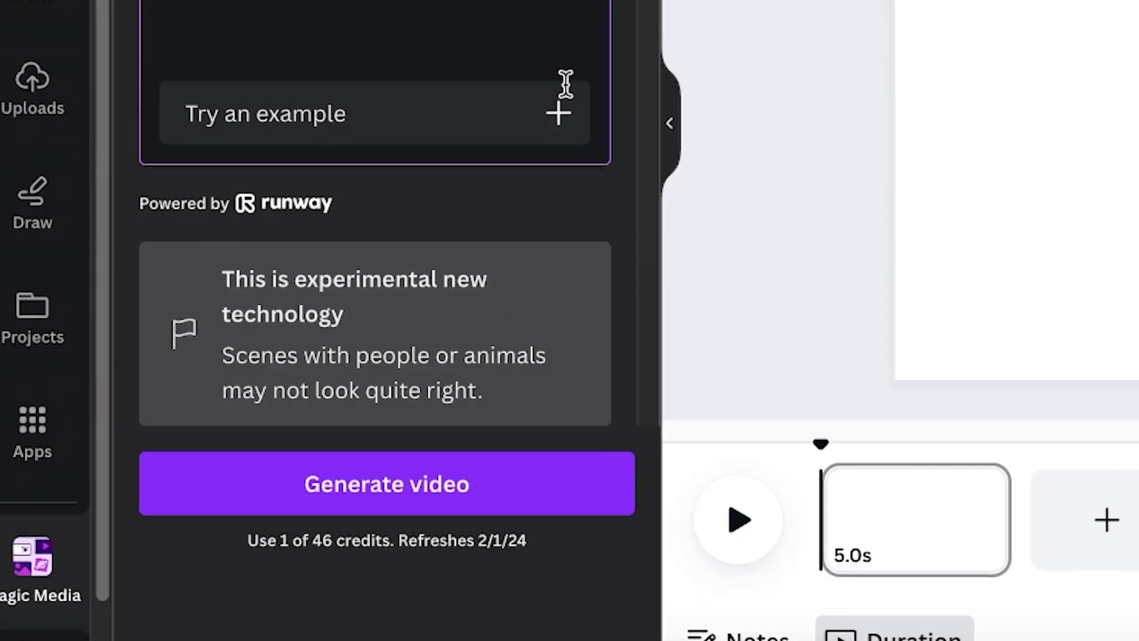
Step: Start AI video generation from the text prompt and from a penguin image
left_click(445, 482)
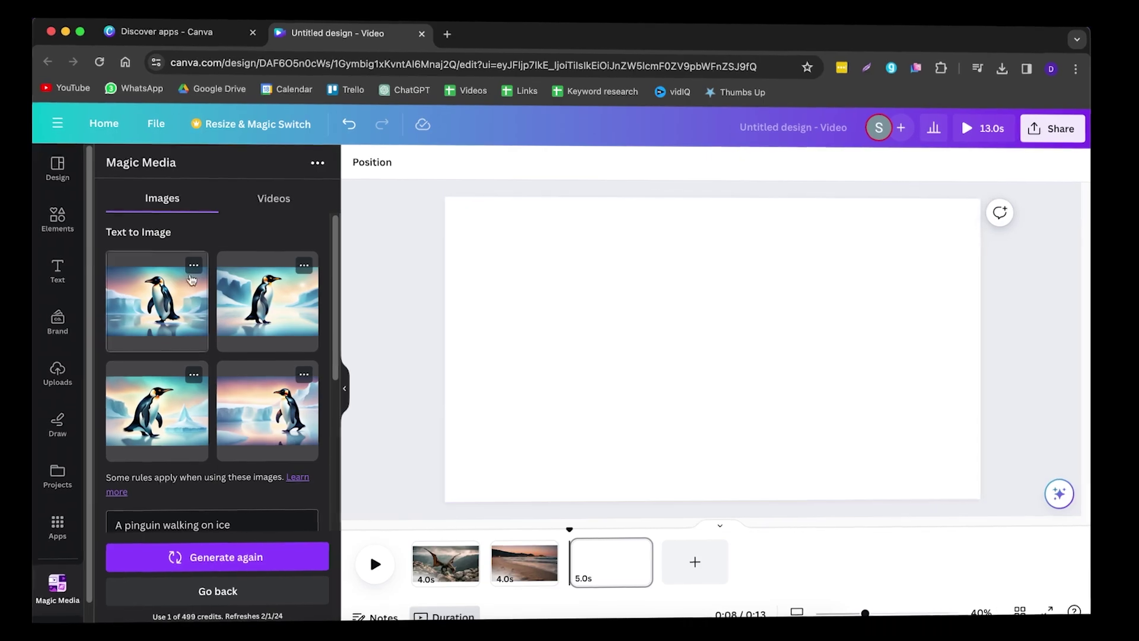
left_click(306, 266)
left_click(353, 342)
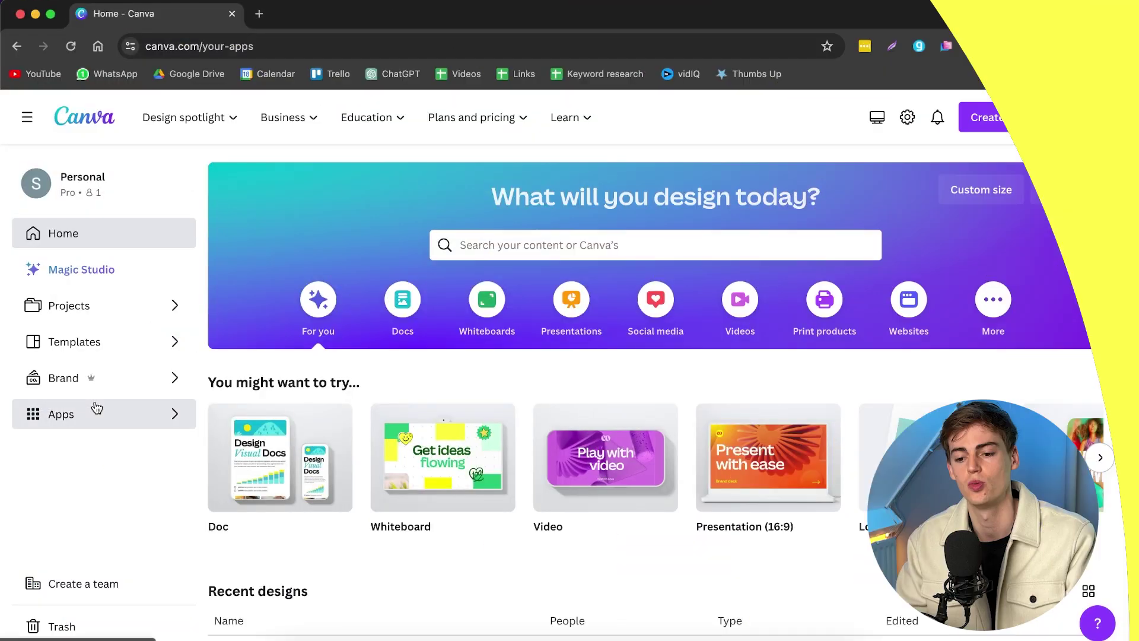
Step: Search the Apps page for 'magic media' and open the Magic Media app's details
scroll(414, 341, "down", 5)
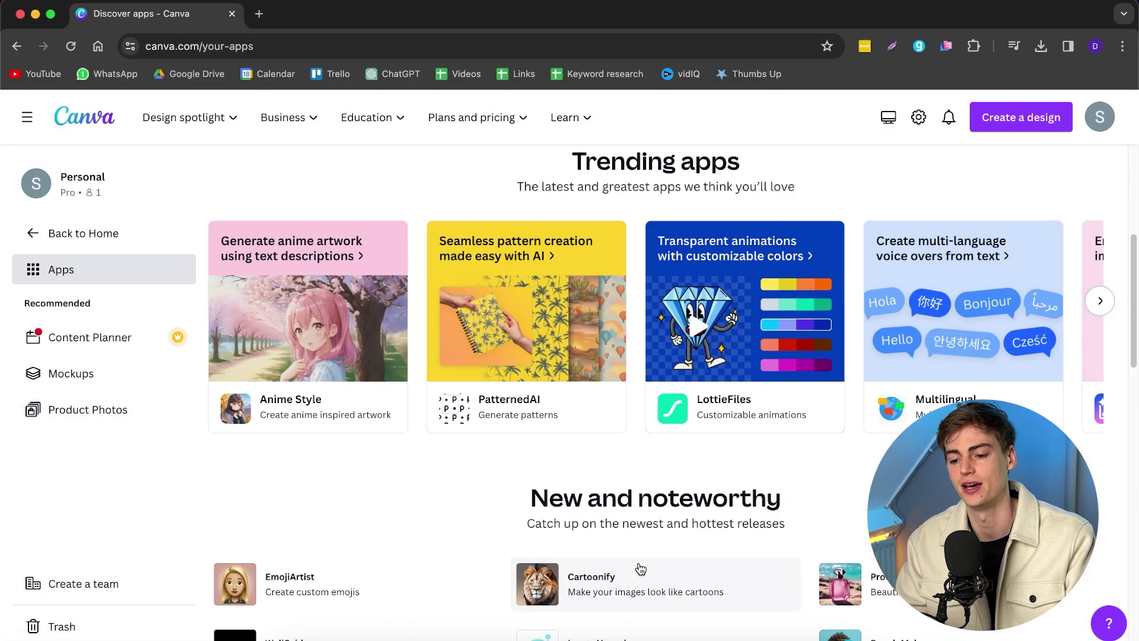
scroll(407, 364, "up", 3)
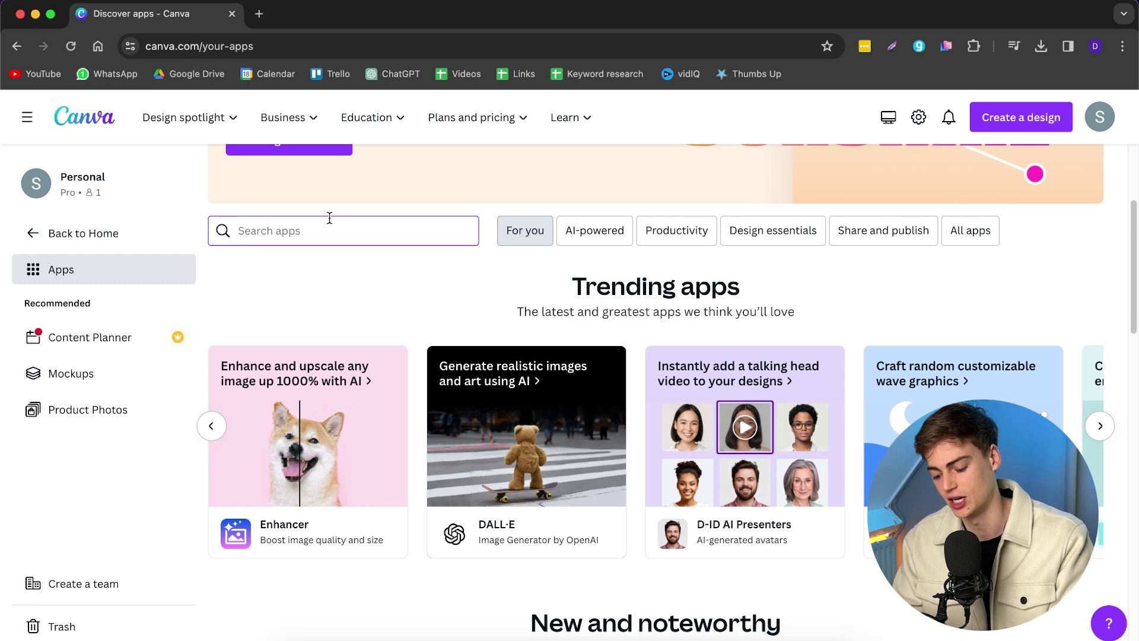
type("m")
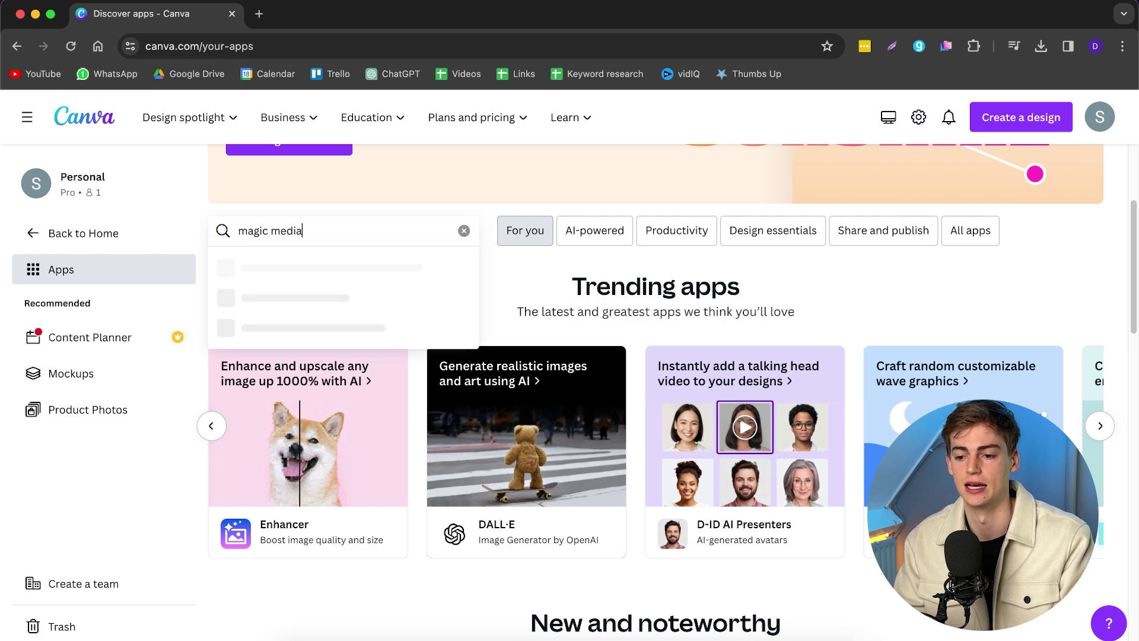
type("agic media")
key("Return")
scroll(362, 427, "down", 2)
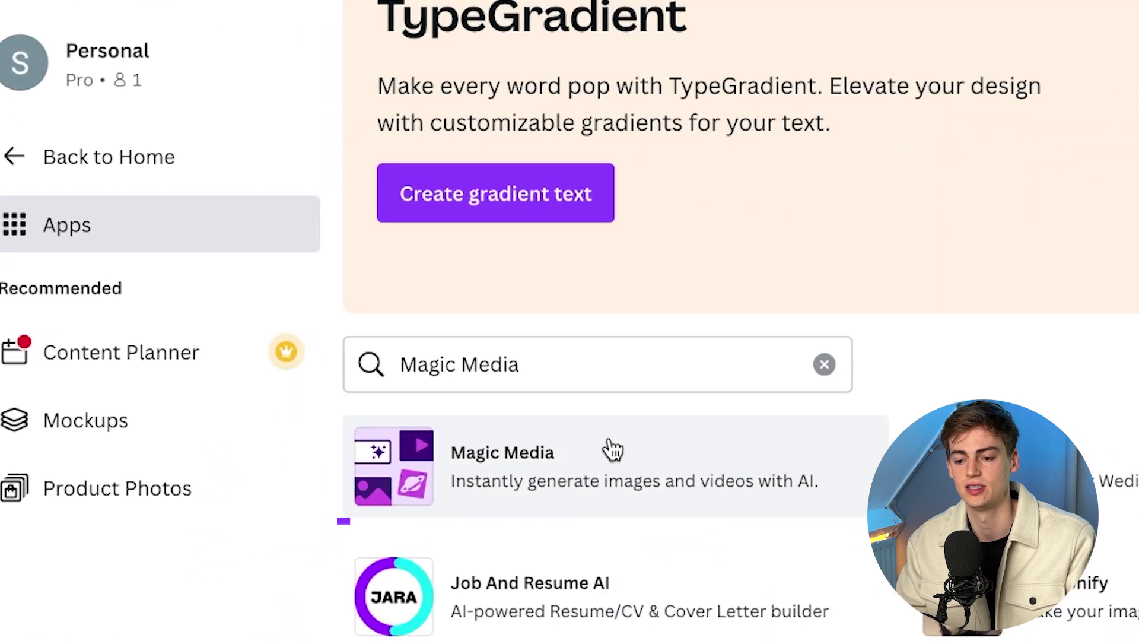
left_click(572, 487)
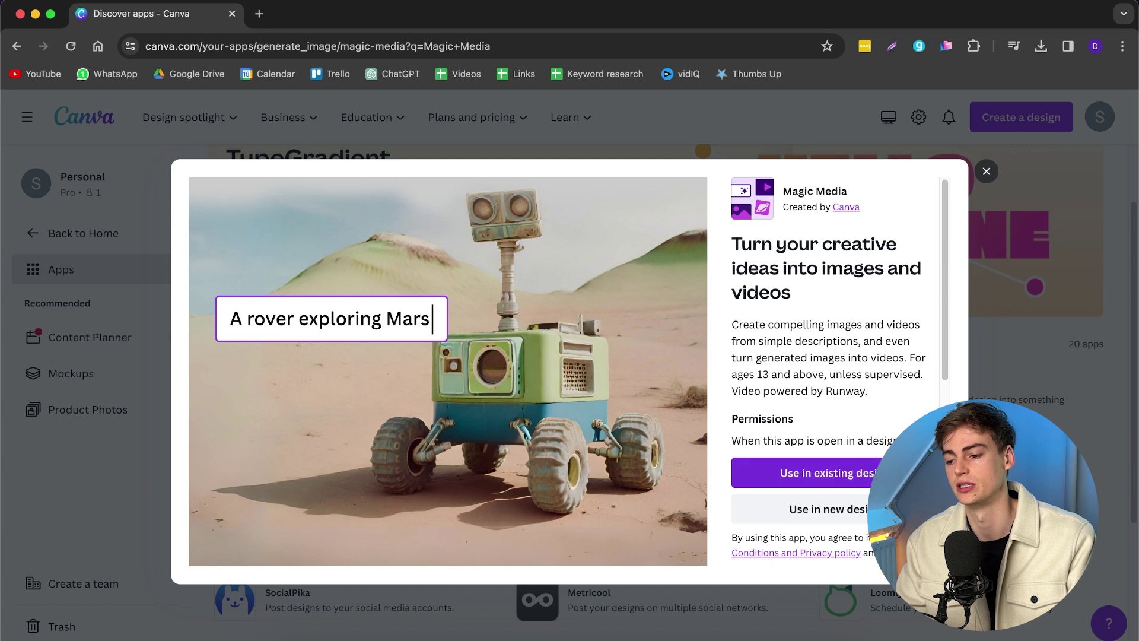
Step: Browse project folders for an existing design to use the app in, then close the folder picker
left_click(850, 479)
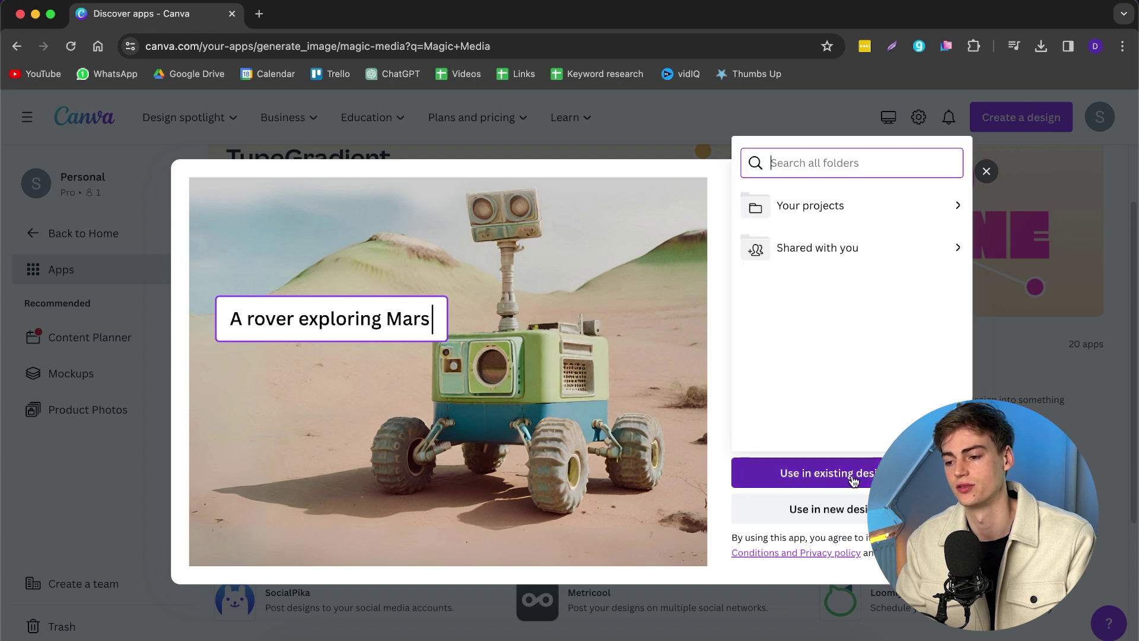
left_click(814, 206)
scroll(846, 275, "down", 3)
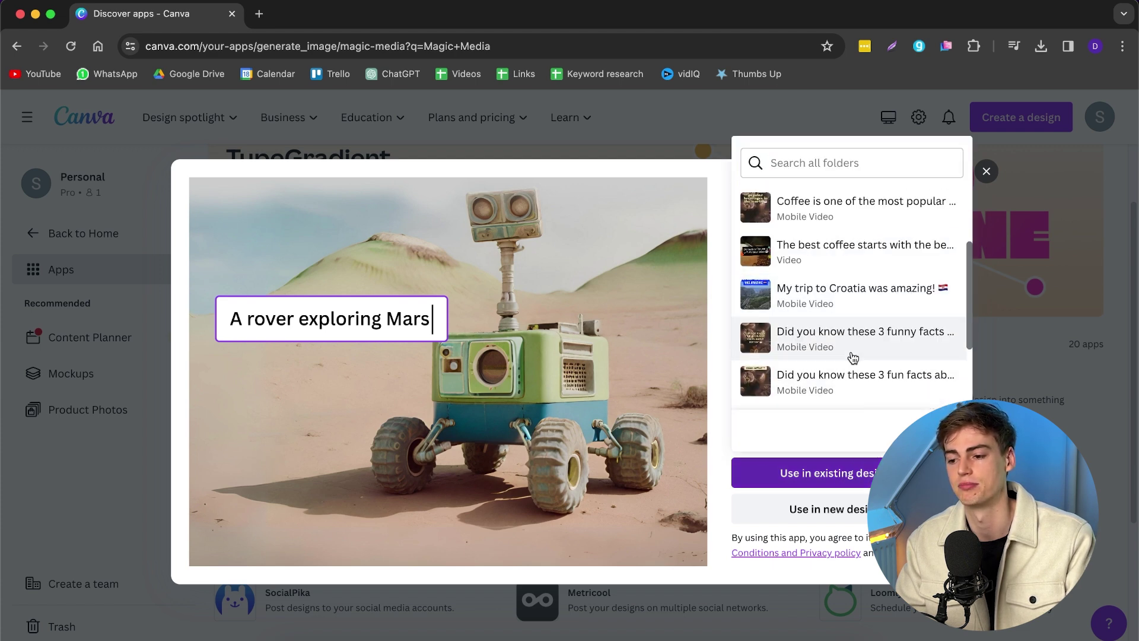
left_click(755, 203)
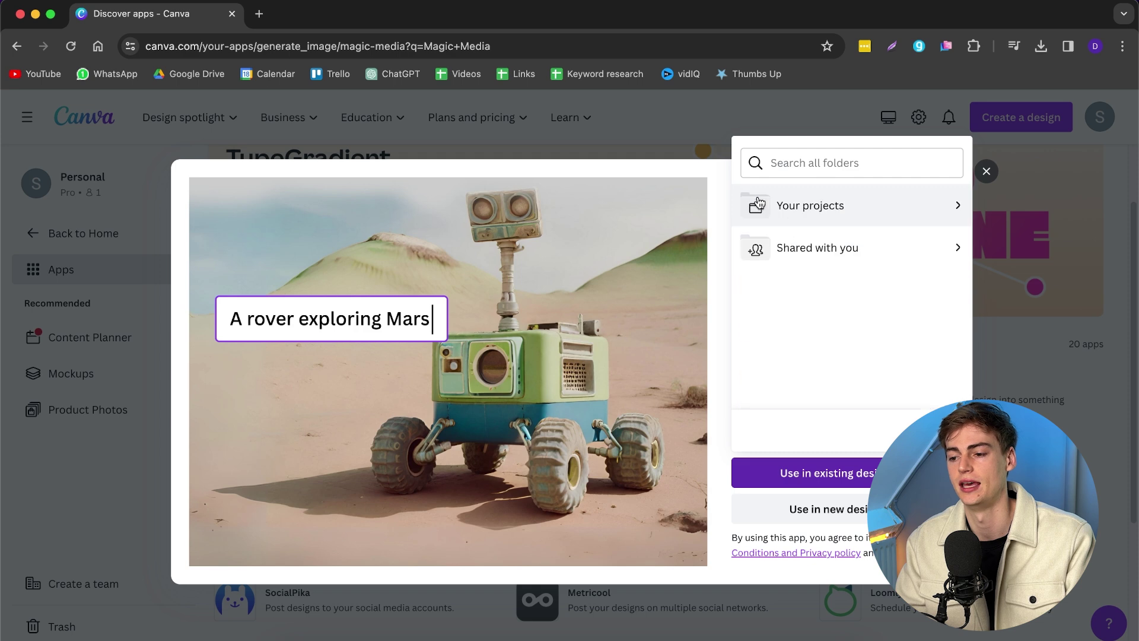
left_click(723, 296)
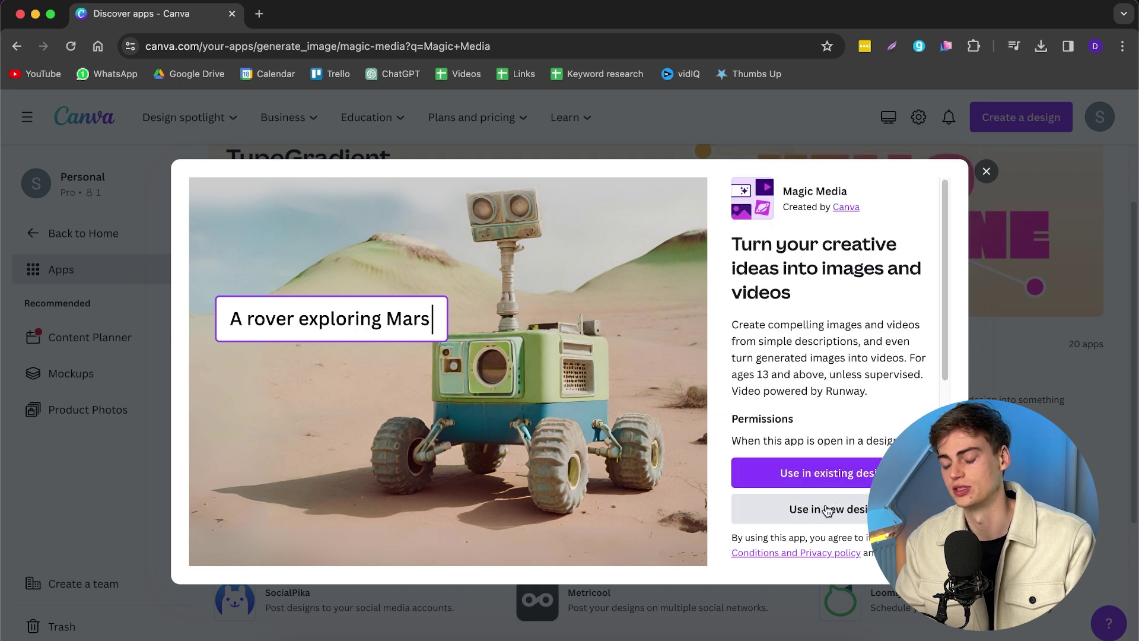
Step: Use Magic Media in a new Video design sized 1920×1080
left_click(828, 509)
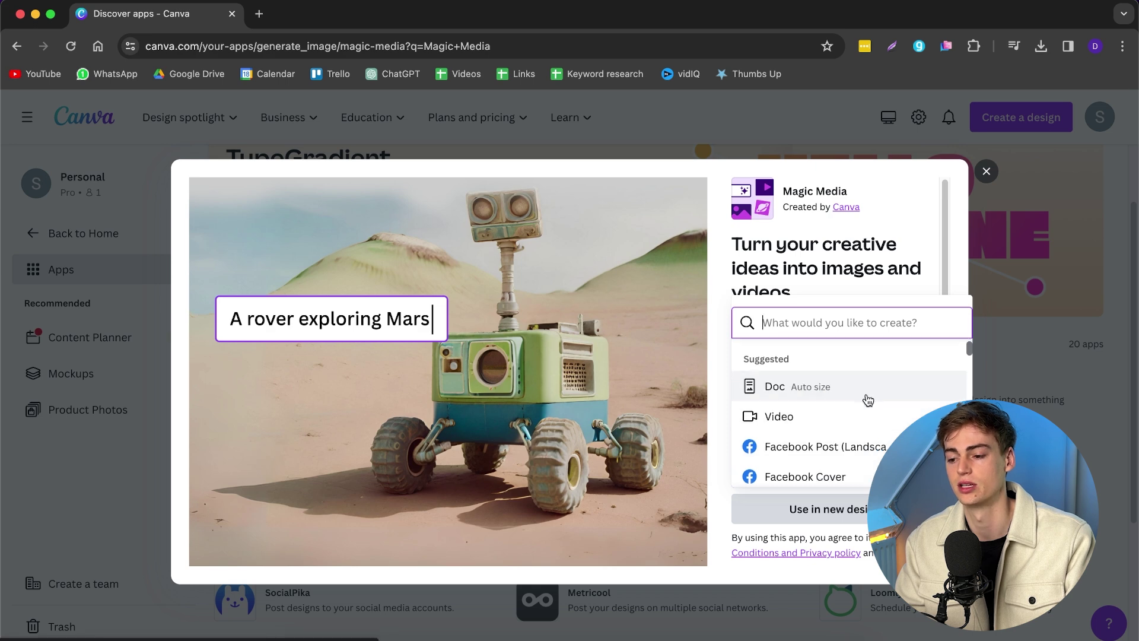
scroll(857, 410, "down", 1)
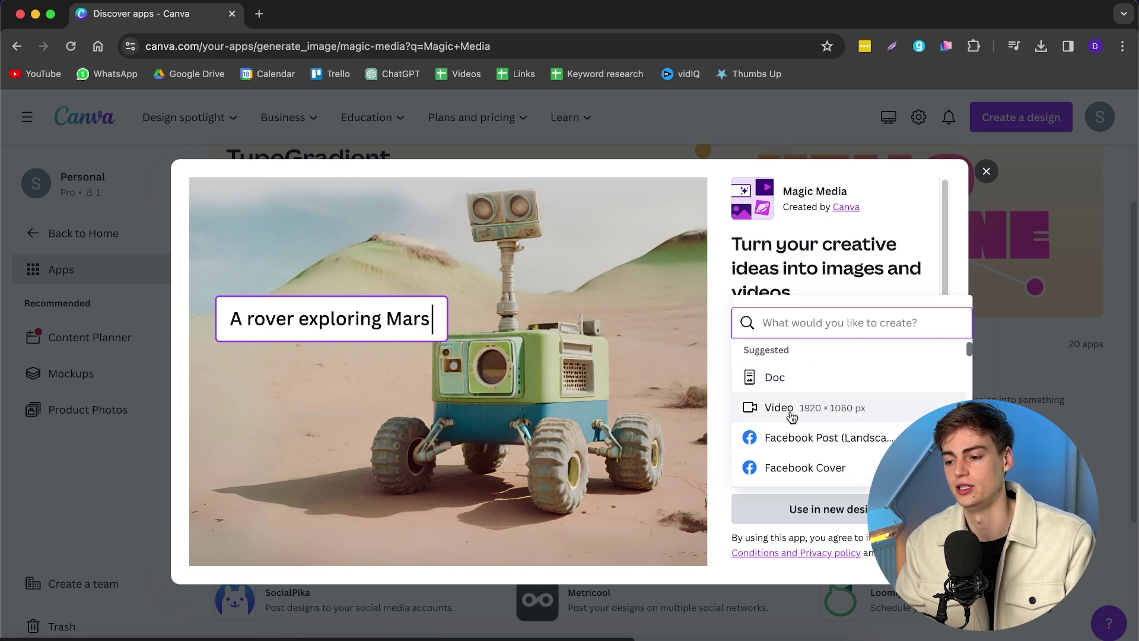
left_click(779, 407)
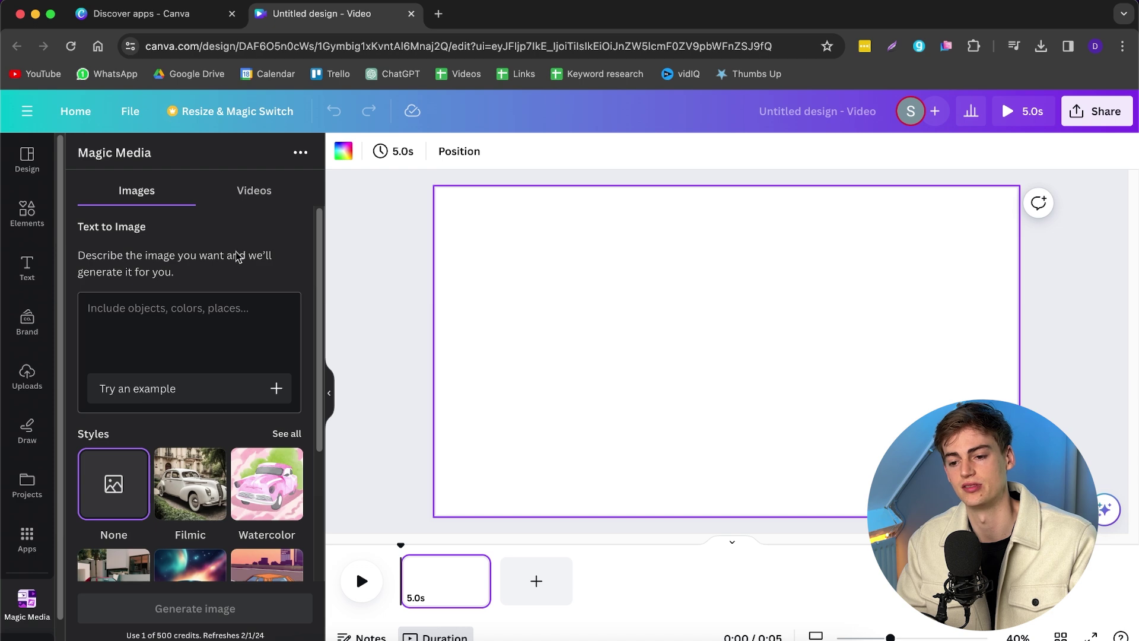
Step: Switch the Magic Media panel to the Videos tab for Text to Video
left_click(254, 190)
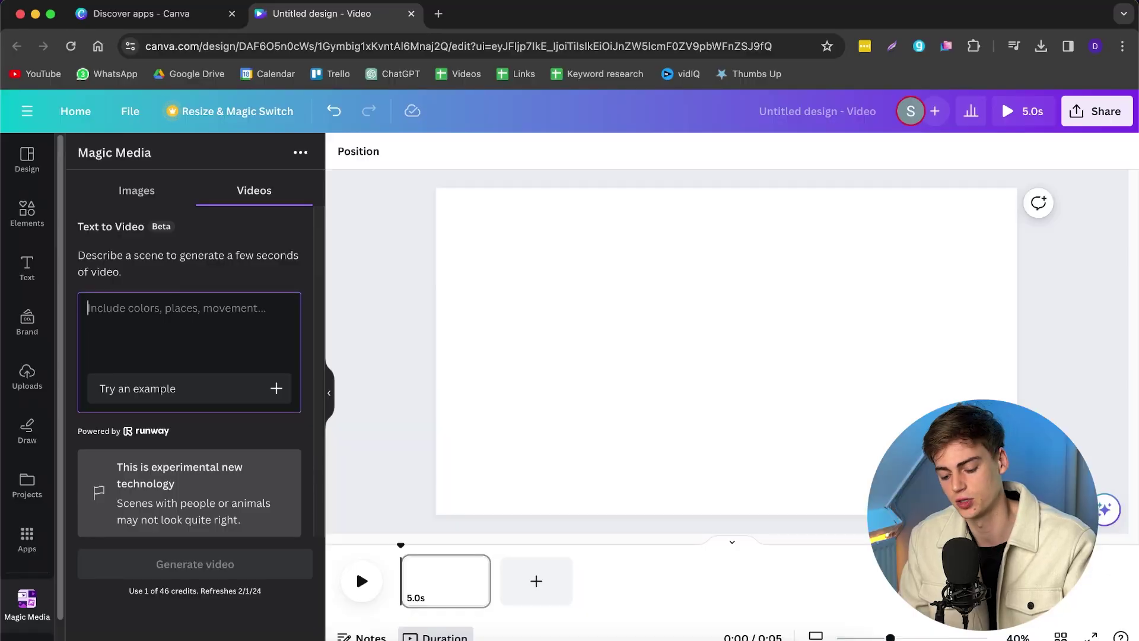
Step: Generate a 4-second clip from the prompt 'A dragon flying through the mountains'
type("A dragon flying through th")
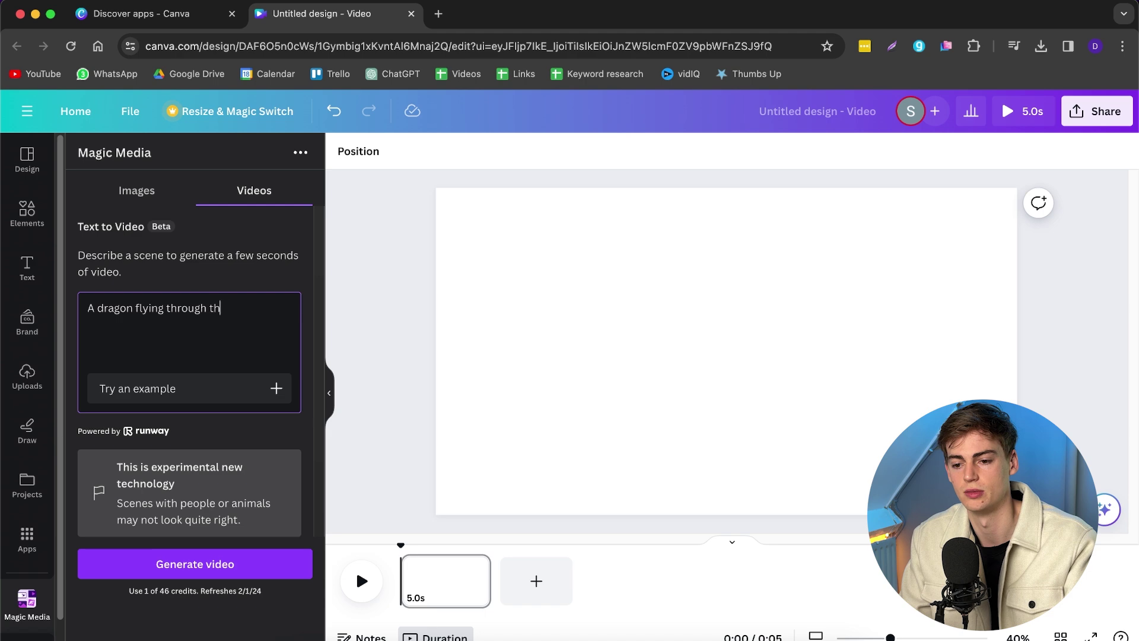
type("e mountains")
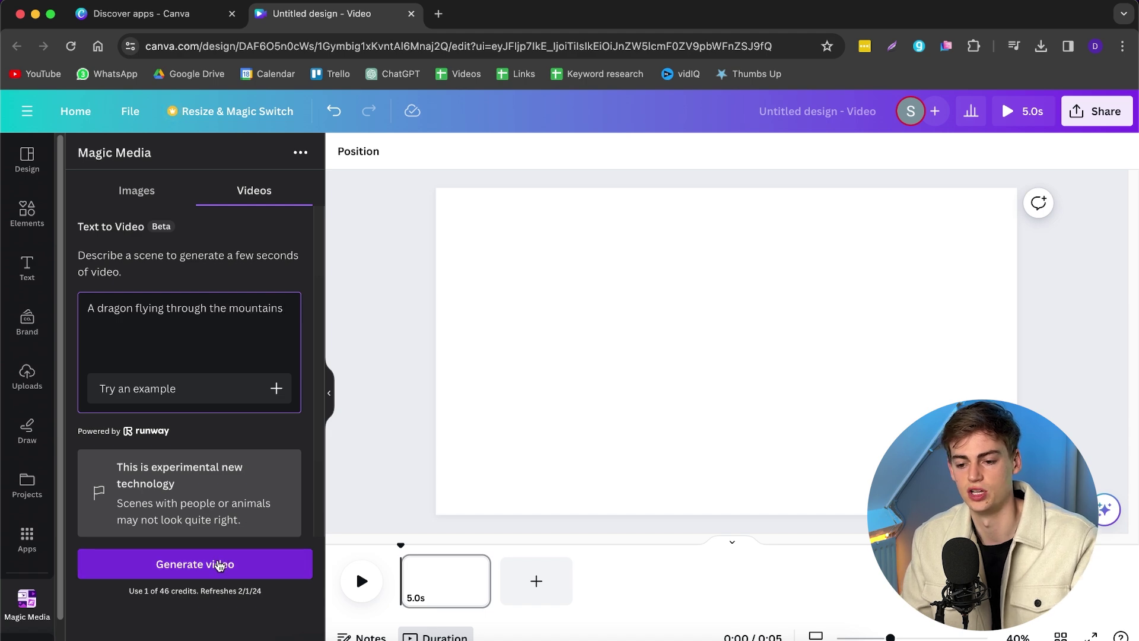
left_click(219, 565)
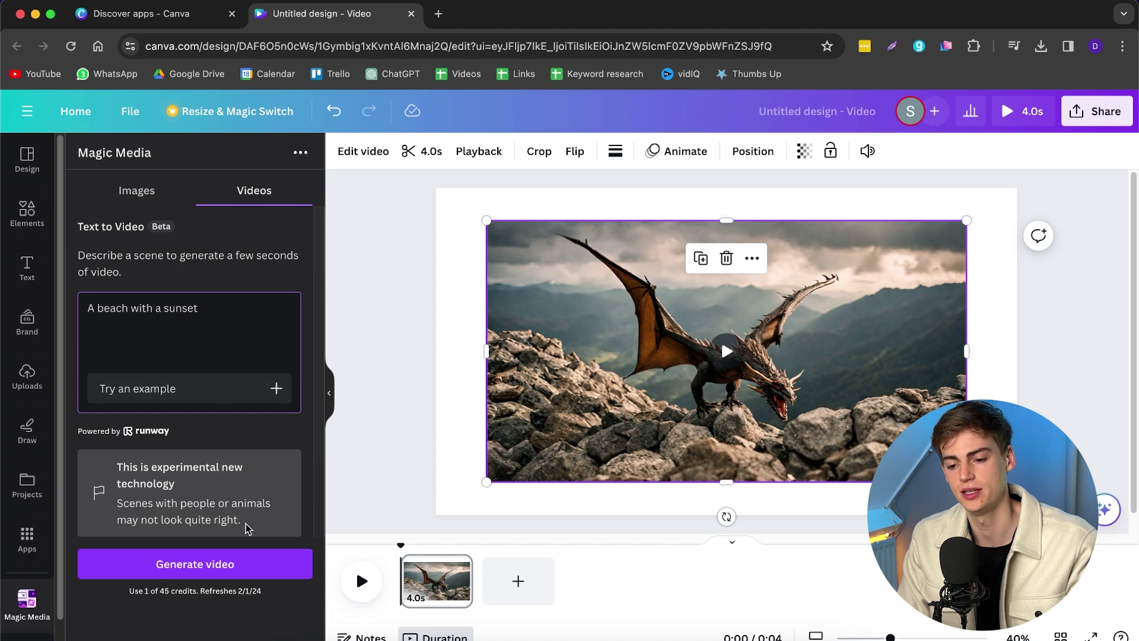
Step: Generate the beach sunset clip and begin the image prompt 'A pinguin walking on ice'
left_click(246, 564)
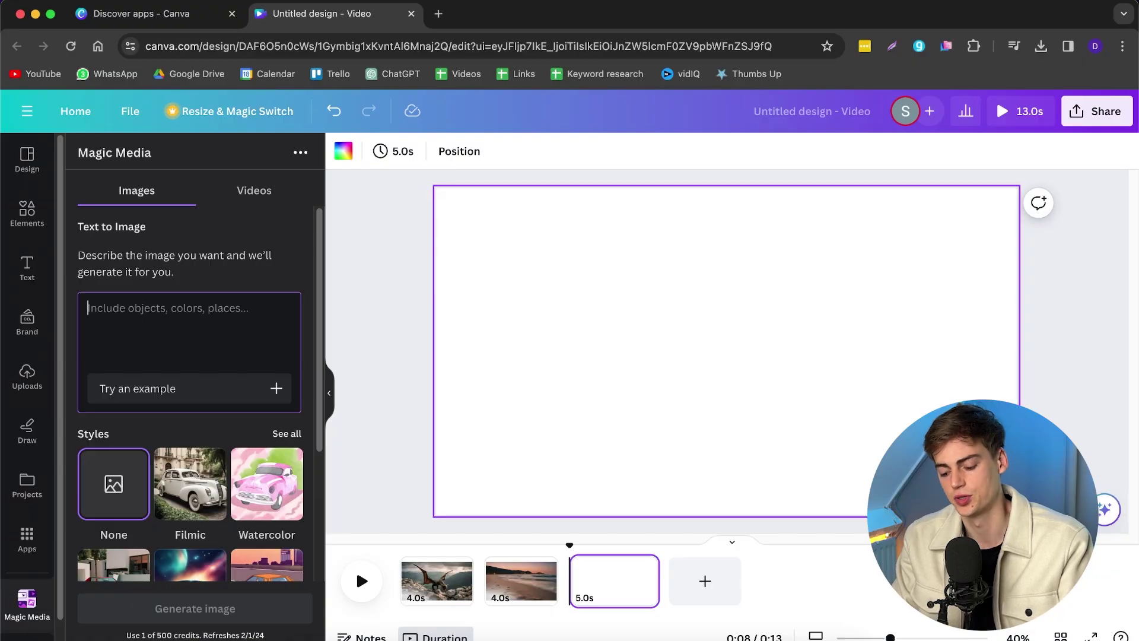
type("A pinguin walking on ice")
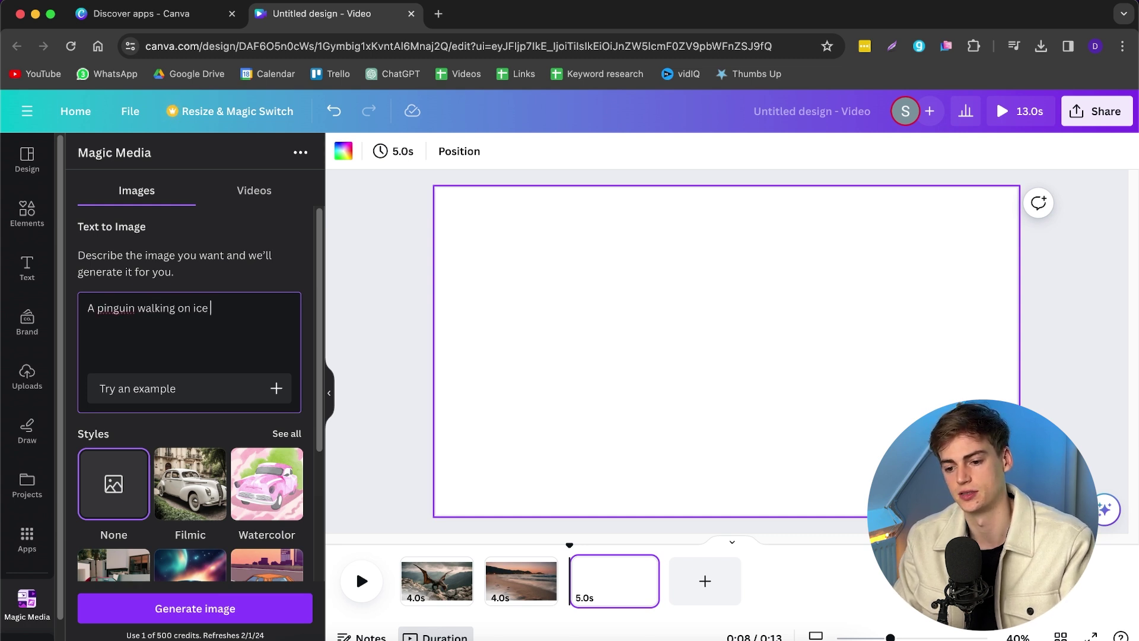
Step: Generate Dreamy-style penguin images, then start turning one of them into a video
scroll(310, 280, "down", 5)
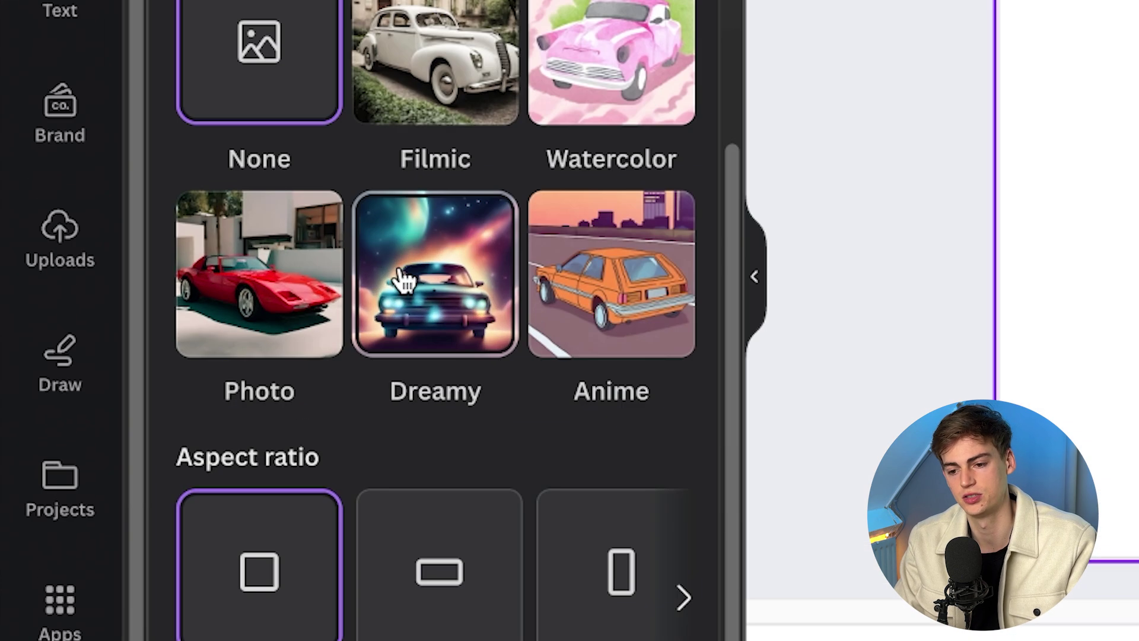
left_click(176, 366)
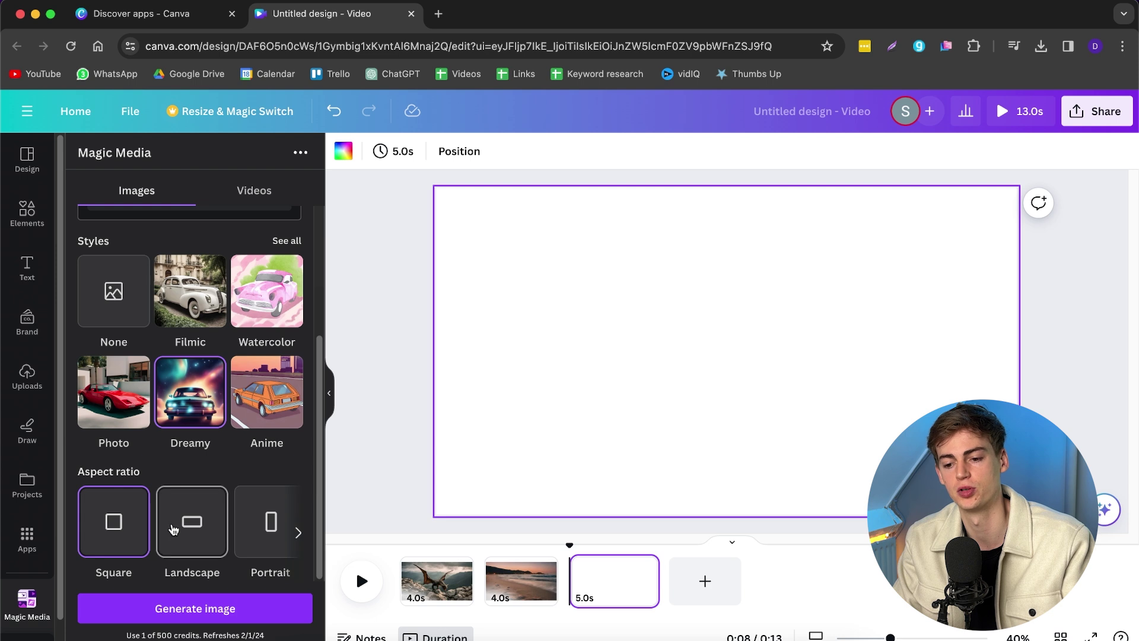
scroll(177, 527, "up", 3)
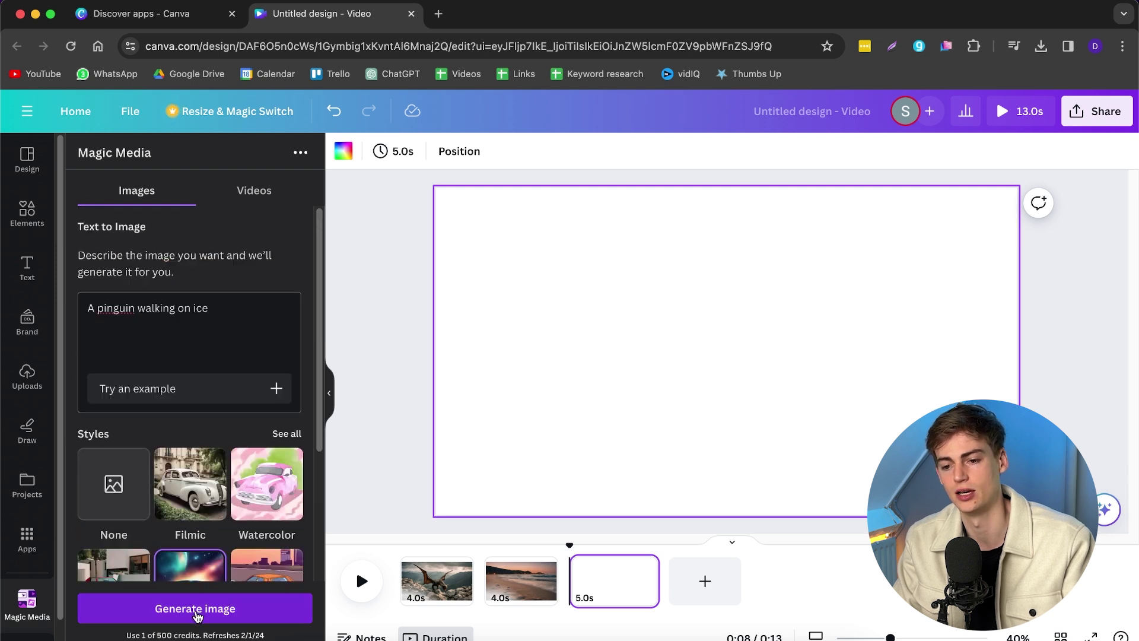
left_click(195, 611)
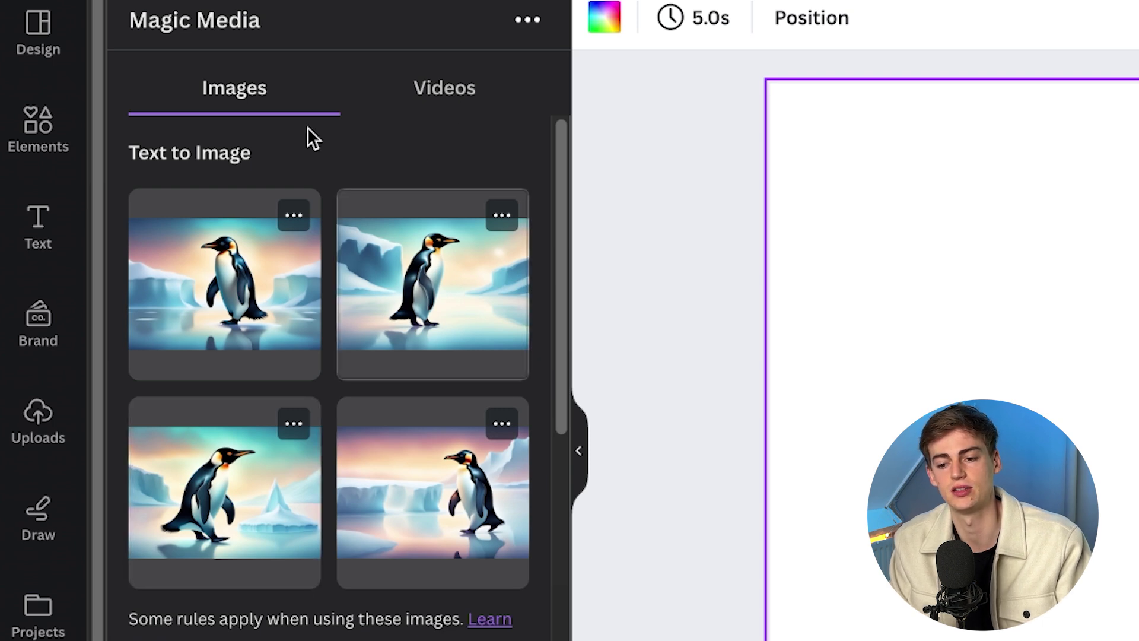
left_click(405, 290)
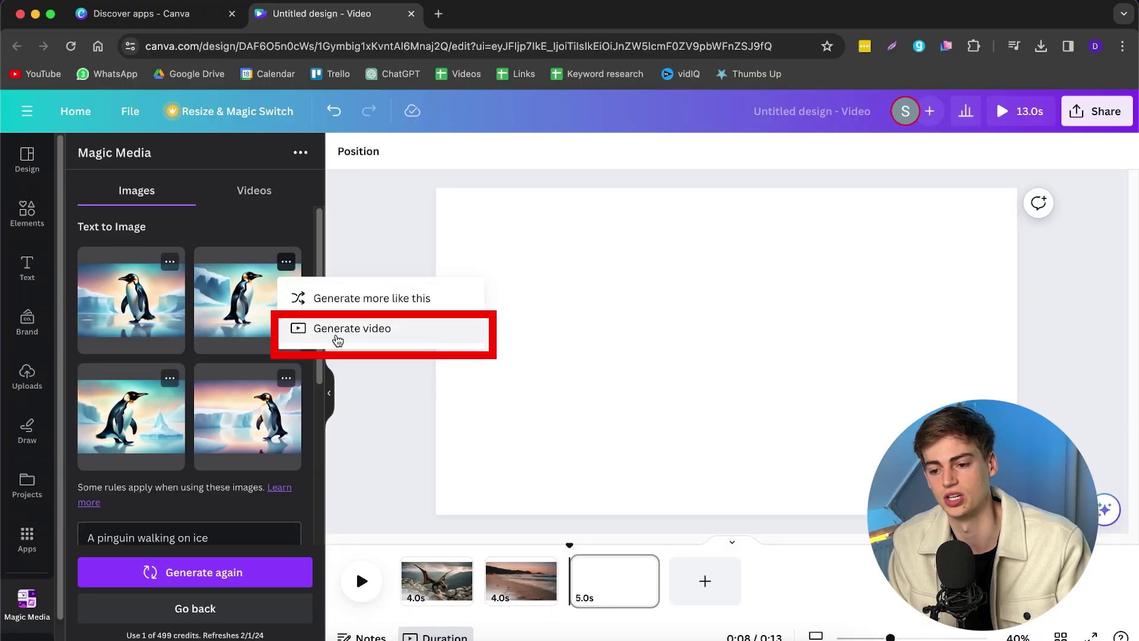
left_click(338, 340)
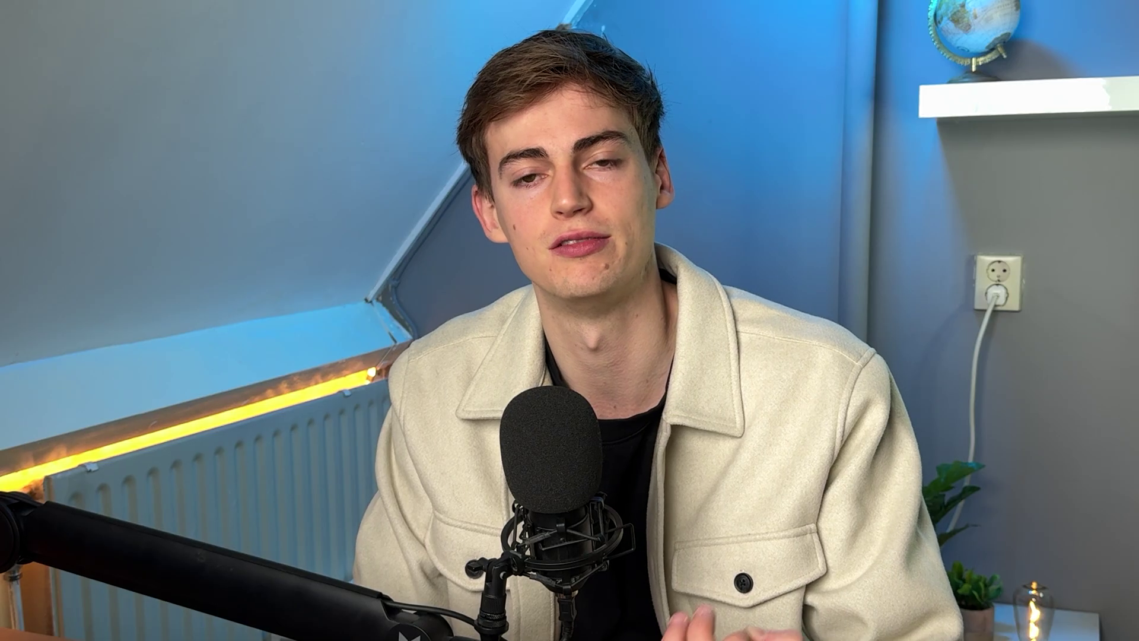